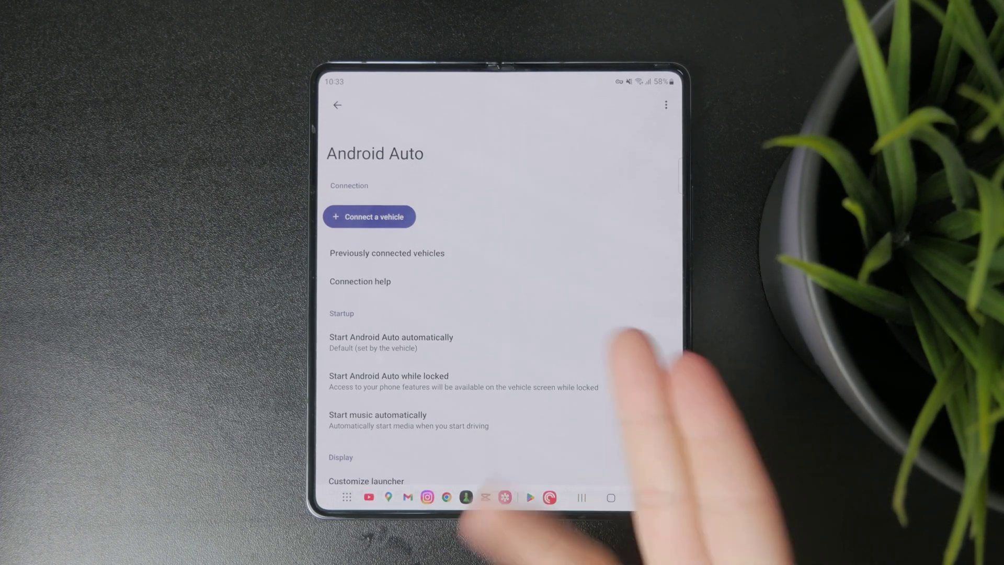
# Reopen Settings from Recents, confirm Android Auto's 'Start music automatically' is off, then go Home
pyautogui.click(611, 498)
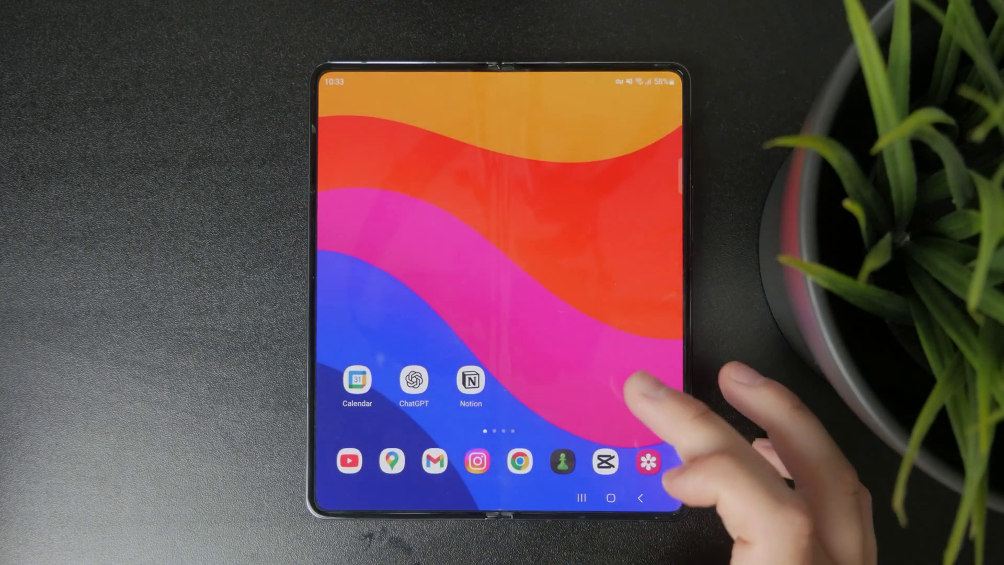
pyautogui.click(581, 498)
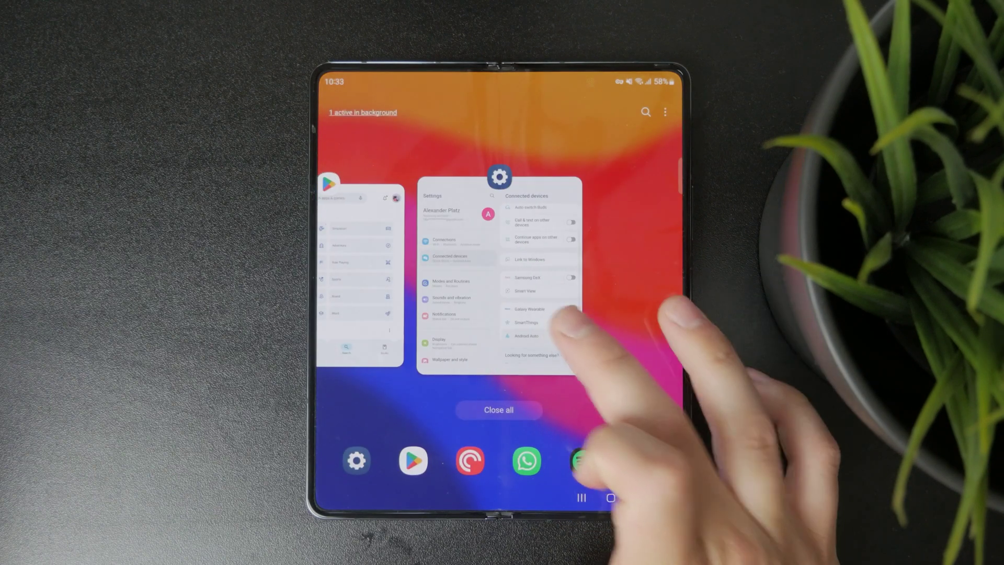
pyautogui.click(601, 336)
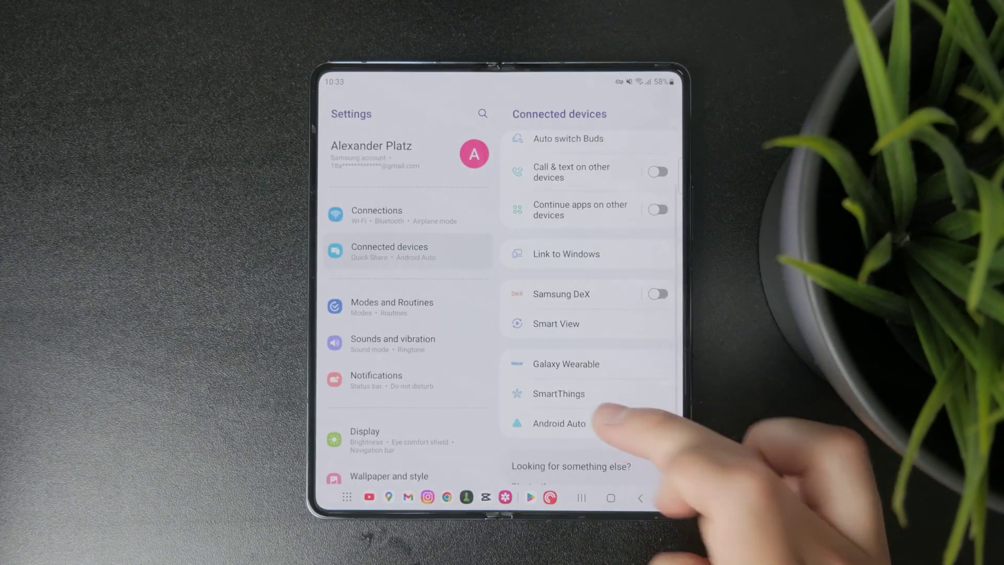
pyautogui.click(542, 406)
pyautogui.scroll(-2, 627, 376)
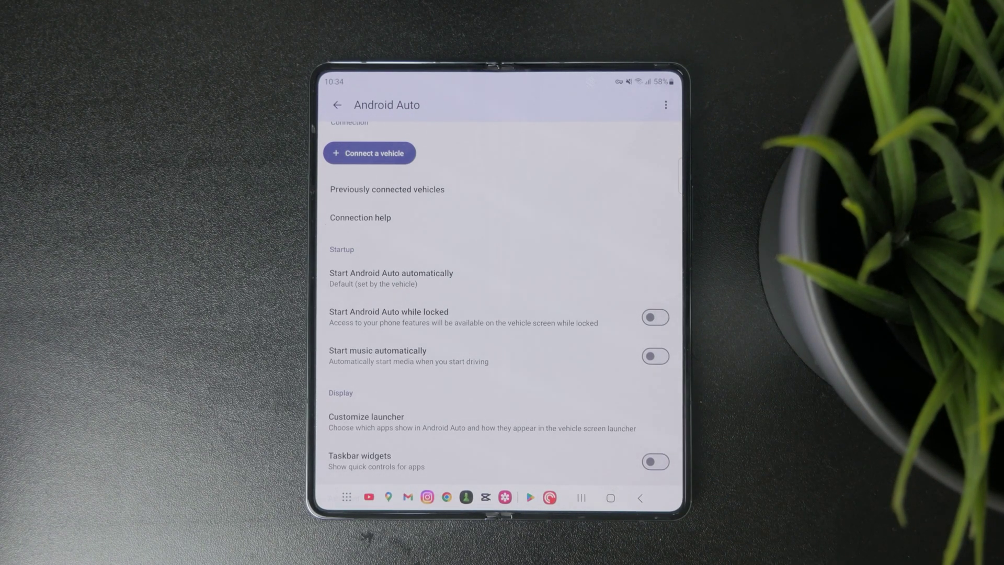
pyautogui.click(611, 498)
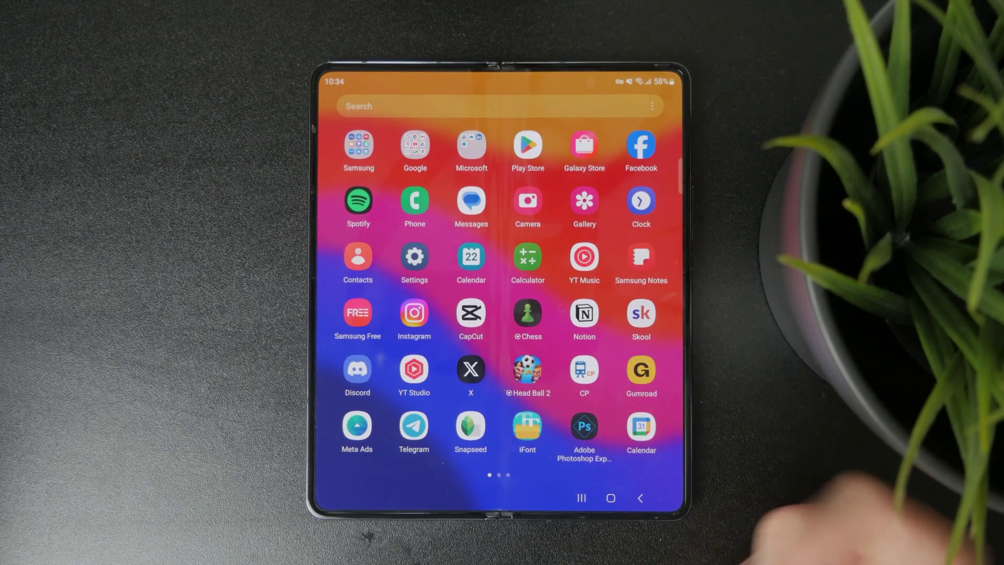
# Launch Pocket Casts from the app drawer and open Profile > Settings > General
pyautogui.moveTo(613, 369); pyautogui.dragTo(393, 370)
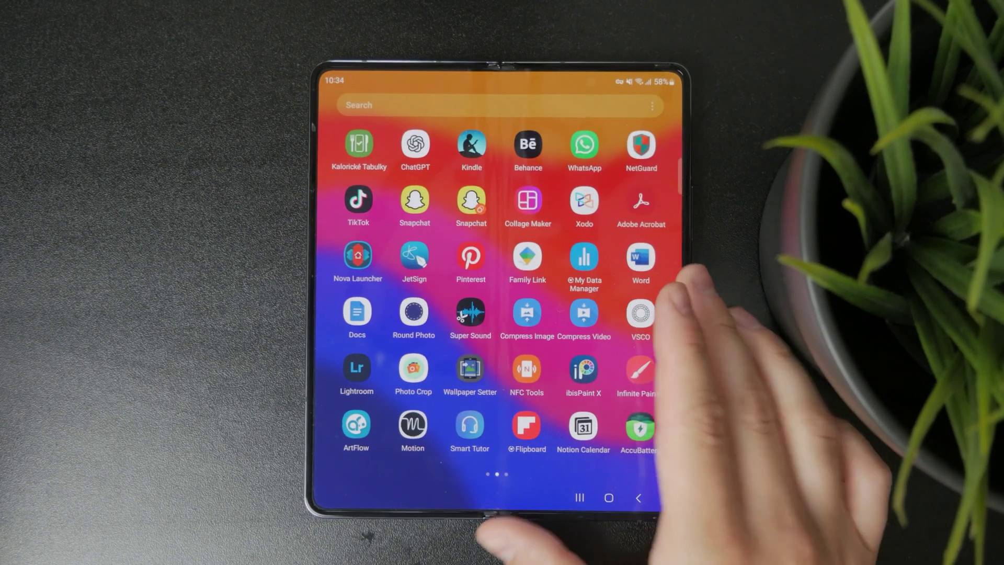
pyautogui.moveTo(613, 314); pyautogui.dragTo(393, 315)
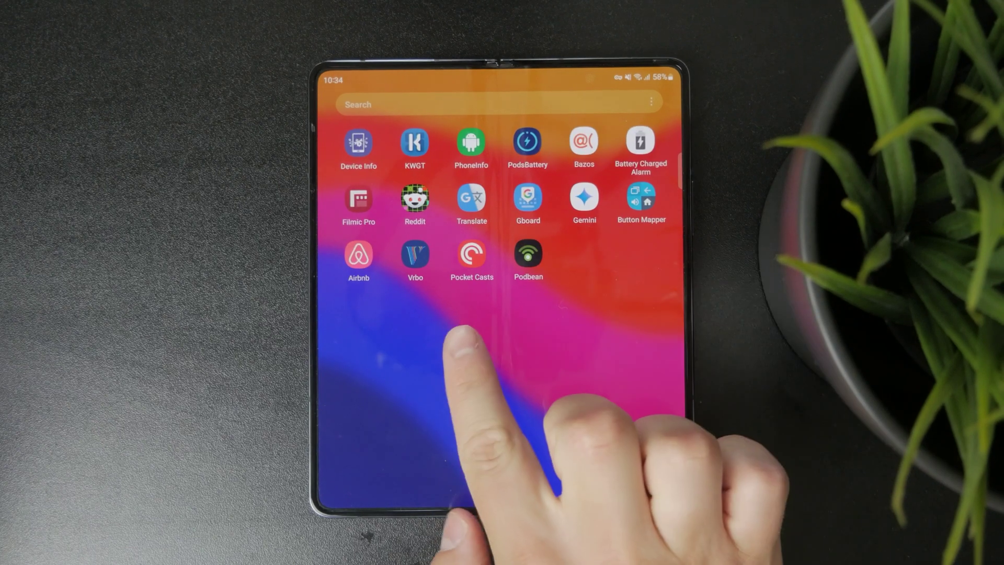
pyautogui.click(565, 200)
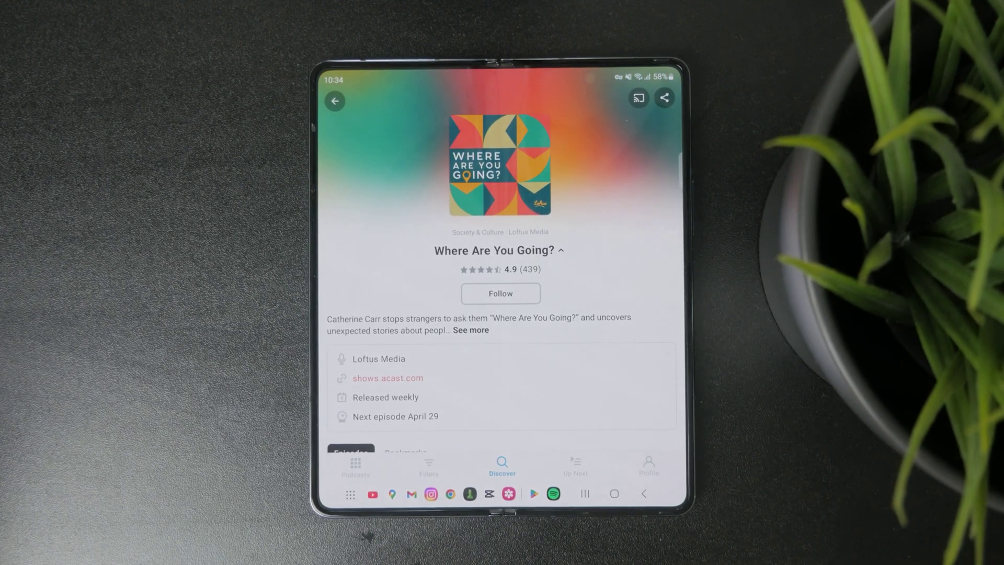
pyautogui.click(649, 464)
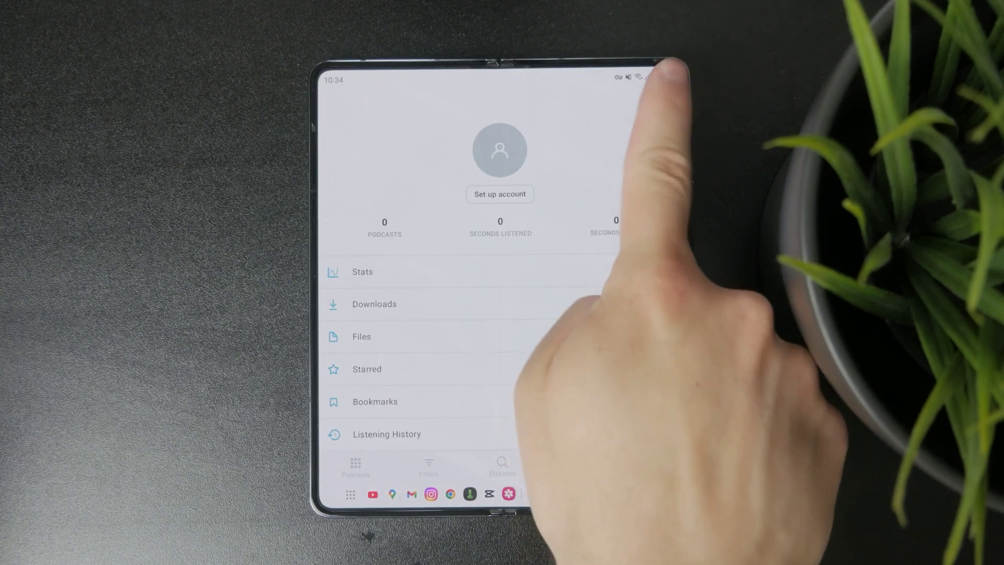
pyautogui.click(664, 98)
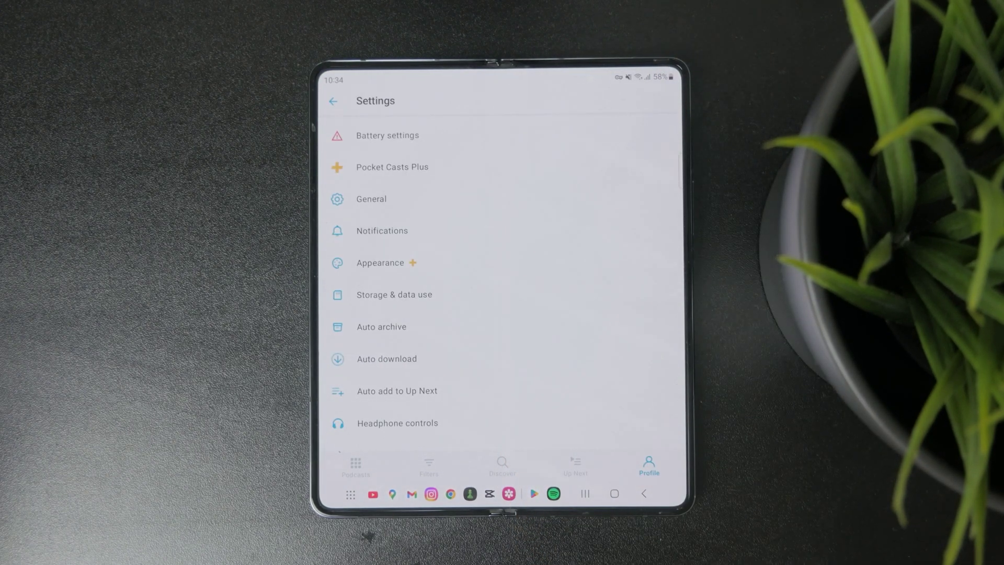
pyautogui.click(393, 167)
pyautogui.click(644, 493)
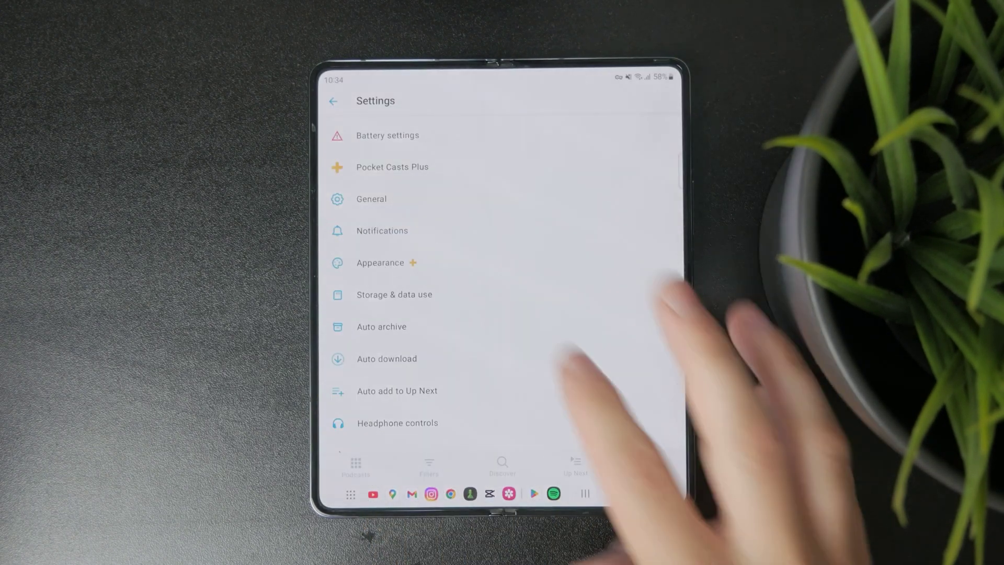
pyautogui.click(371, 199)
pyautogui.scroll(-5, 549, 353)
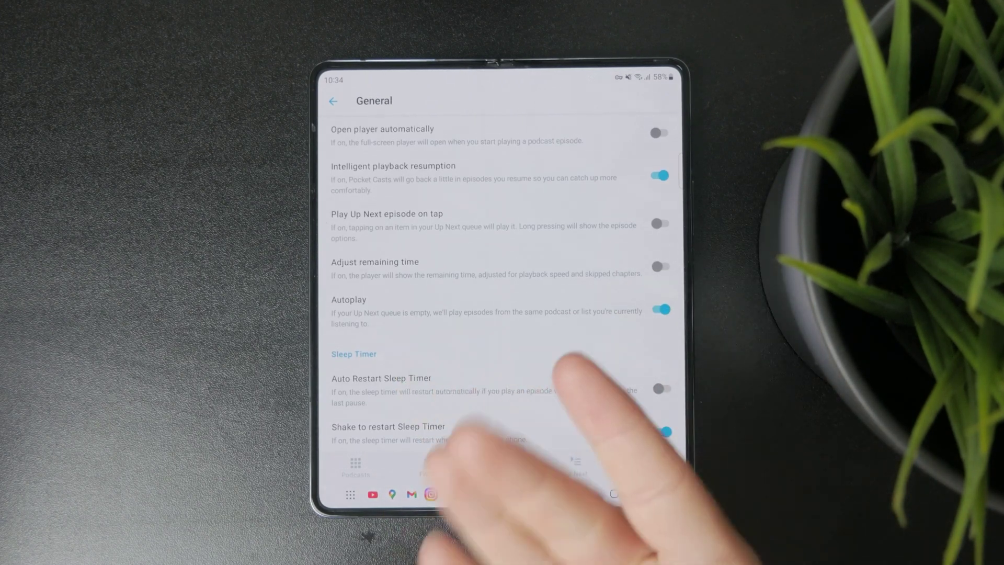
pyautogui.scroll(1, 486, 353)
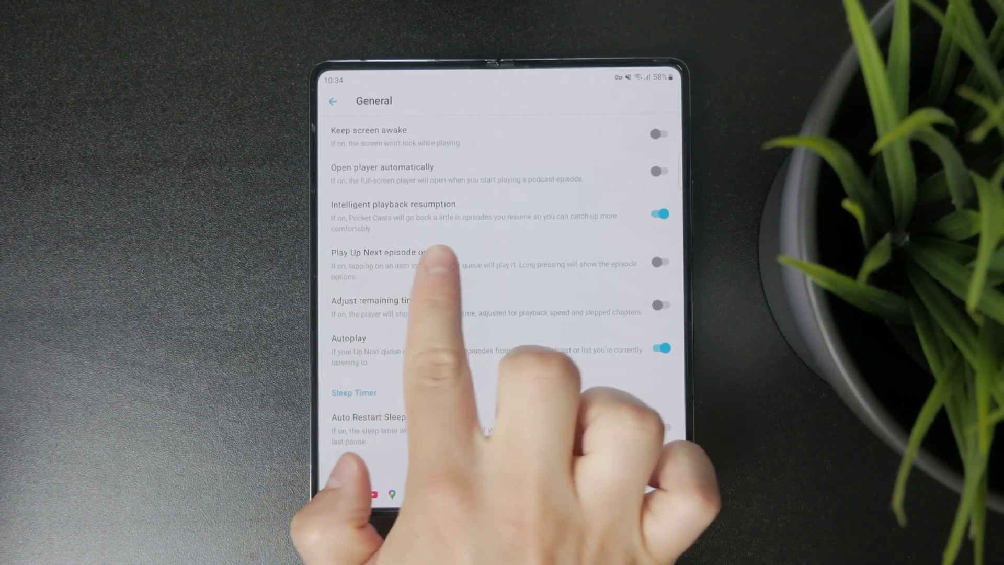
pyautogui.scroll(1, 472, 330)
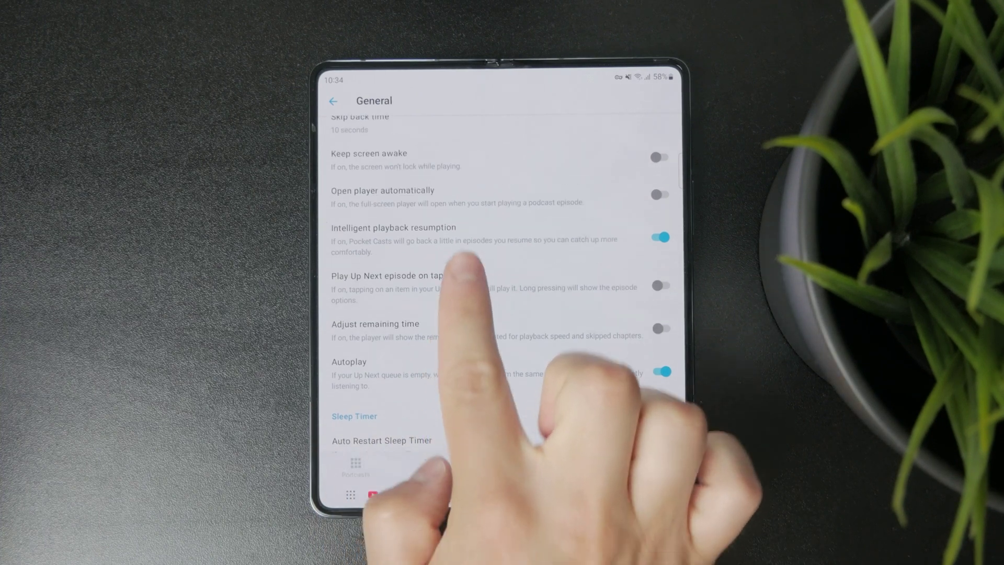
pyautogui.click(659, 194)
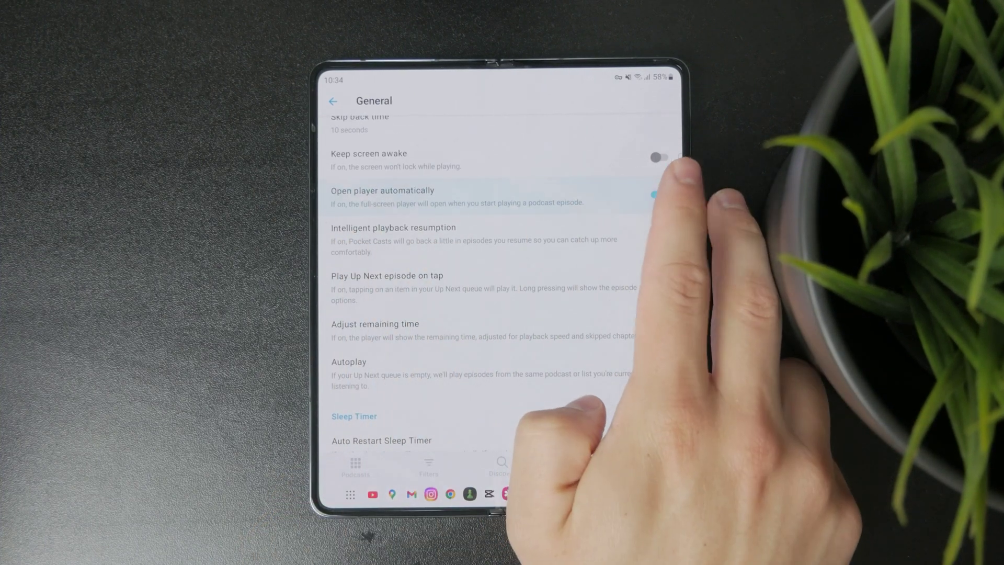
pyautogui.click(424, 373)
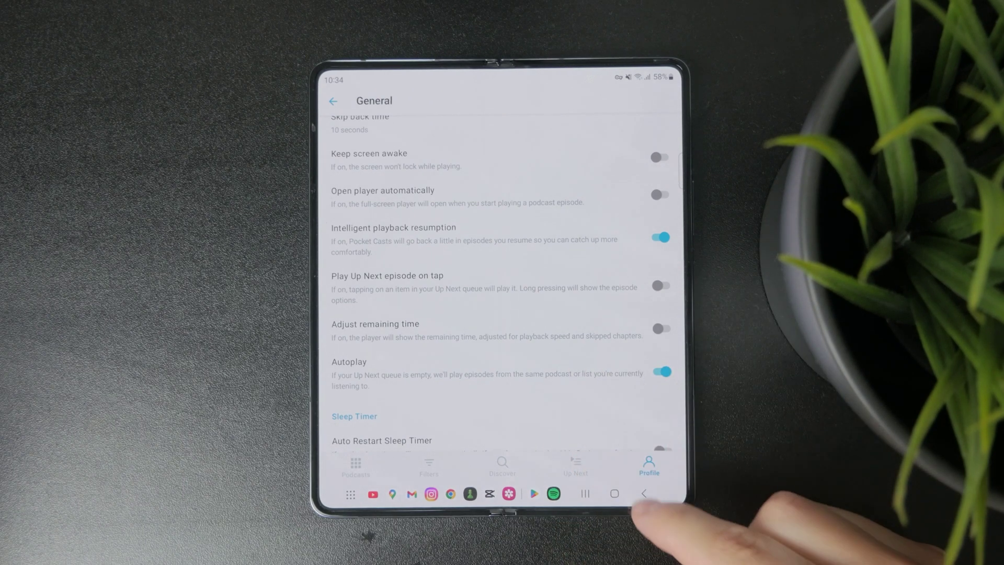
# Back out of General settings and browse the Profile, Podcasts, Up Next and Discover tabs
pyautogui.click(644, 494)
pyautogui.click(648, 465)
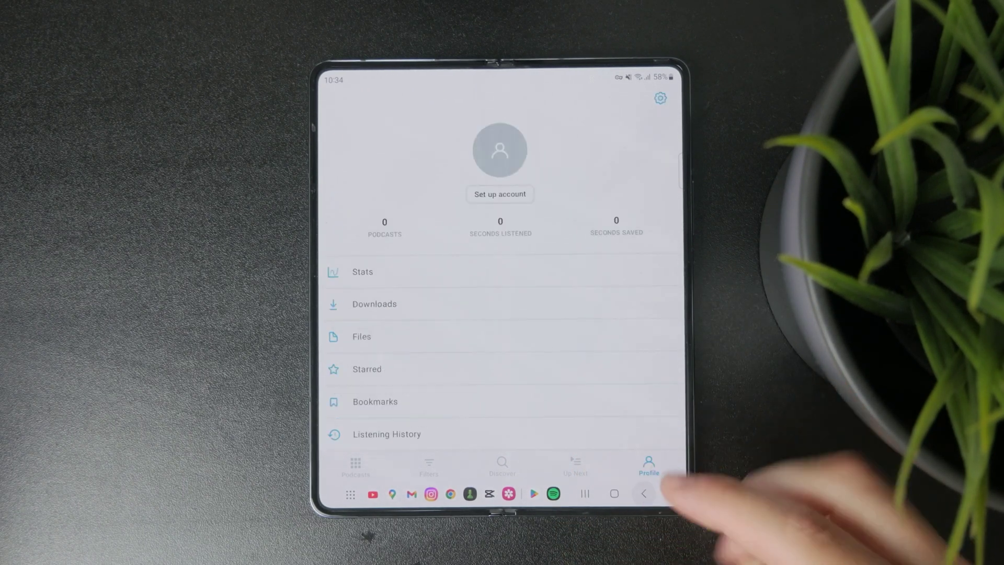
pyautogui.moveTo(597, 353); pyautogui.dragTo(596, 236)
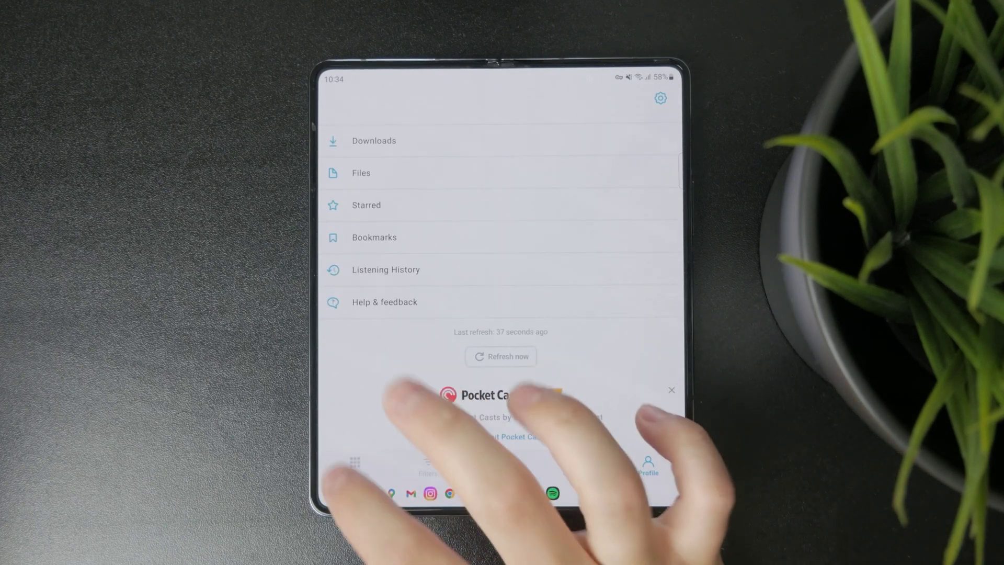
pyautogui.click(355, 465)
pyautogui.click(575, 464)
pyautogui.click(502, 464)
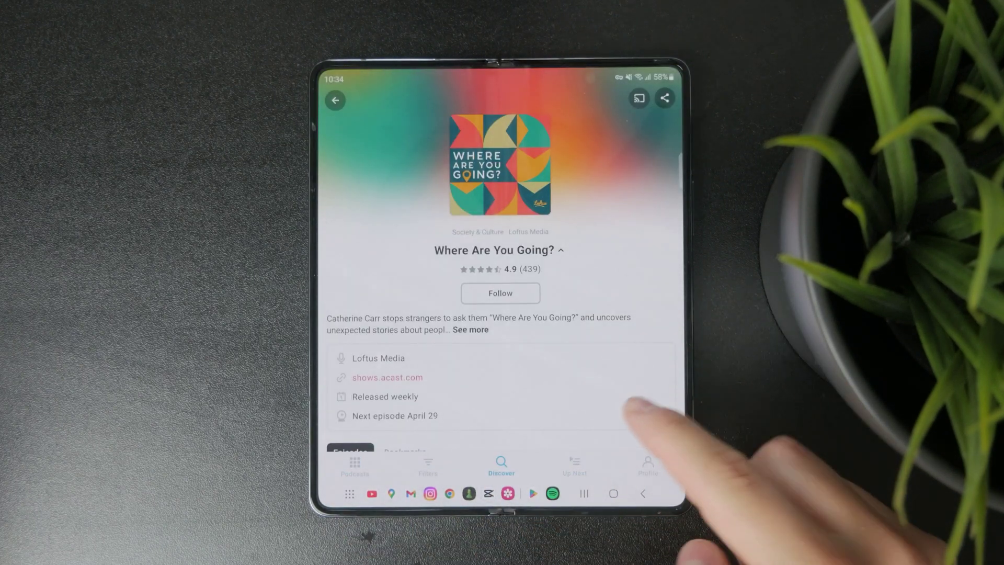
# Scroll the 'Where Are You Going?' podcast page, then return to the home screen
pyautogui.moveTo(646, 361); pyautogui.dragTo(645, 196)
pyautogui.moveTo(646, 236); pyautogui.dragTo(646, 393)
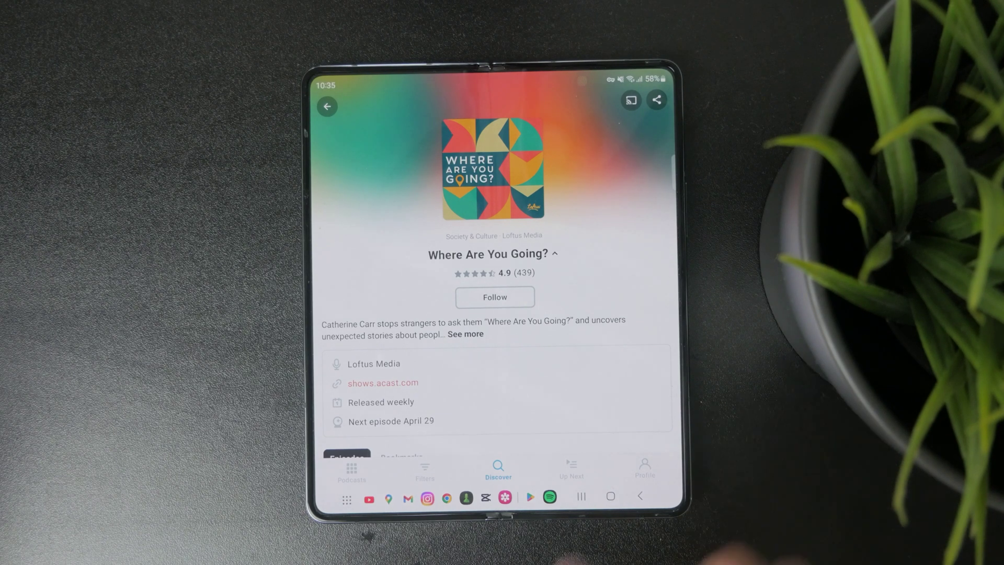
pyautogui.click(611, 495)
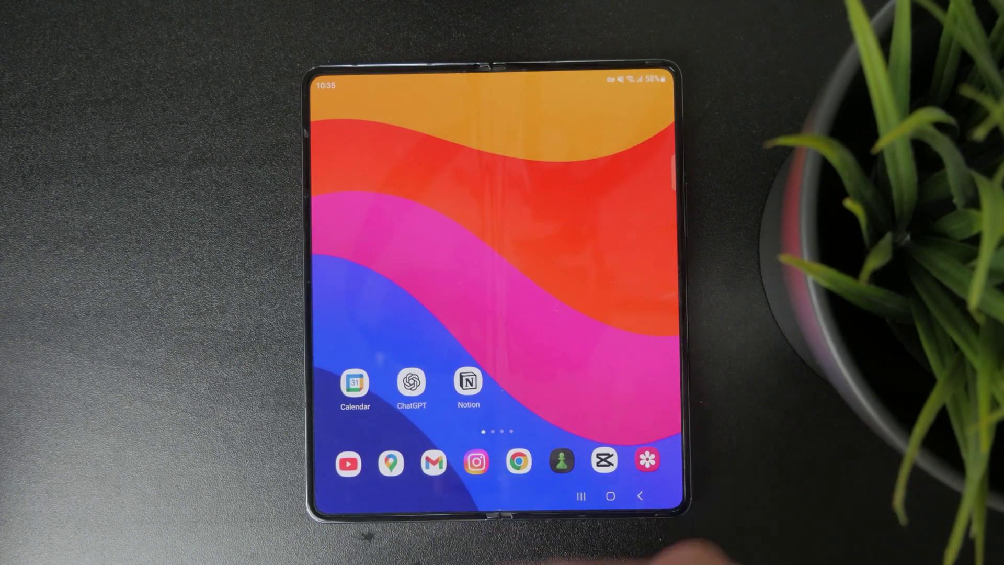